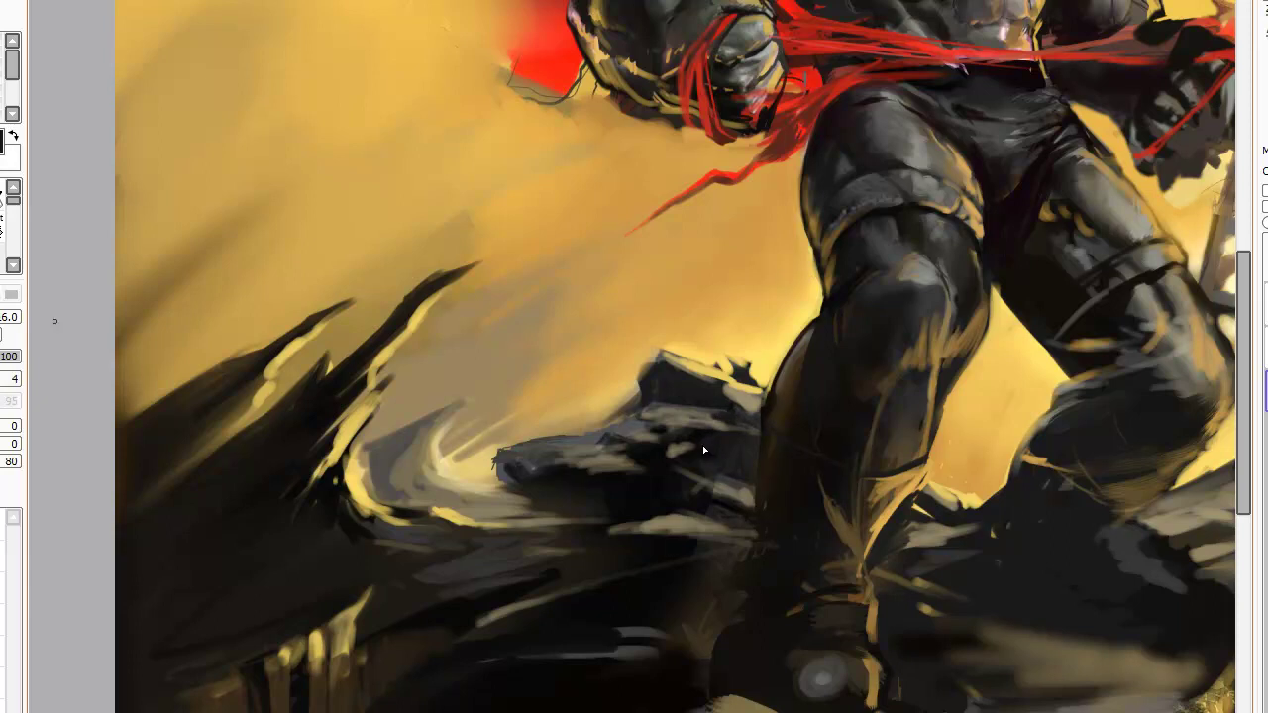
# Paint dark cracks and grey texture strokes on the tip and face of the rock outcrop beside the leg.
pyautogui.press('n')
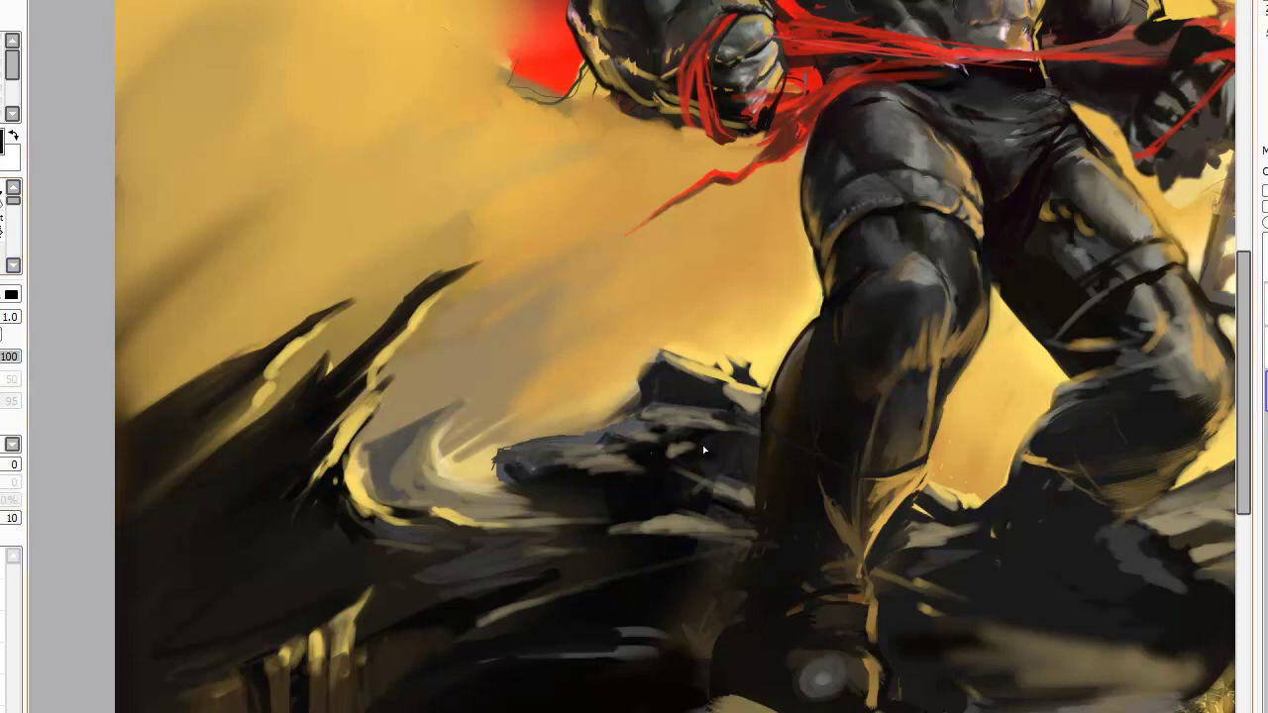
pyautogui.press(']')
pyautogui.press('[')
pyautogui.moveTo(497, 452); pyautogui.dragTo(558, 439)
pyautogui.hotkey('ctrl', 'z')
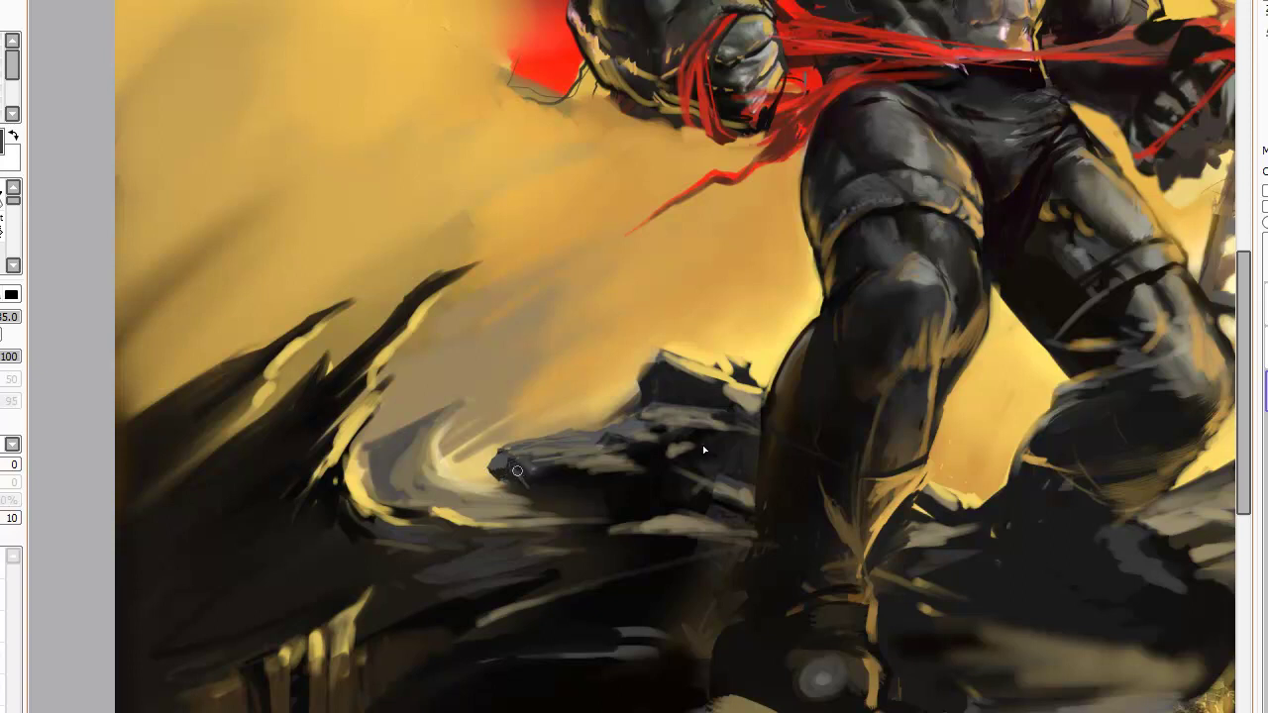
pyautogui.moveTo(533, 476); pyautogui.dragTo(553, 492)
pyautogui.moveTo(657, 452); pyautogui.dragTo(703, 443)
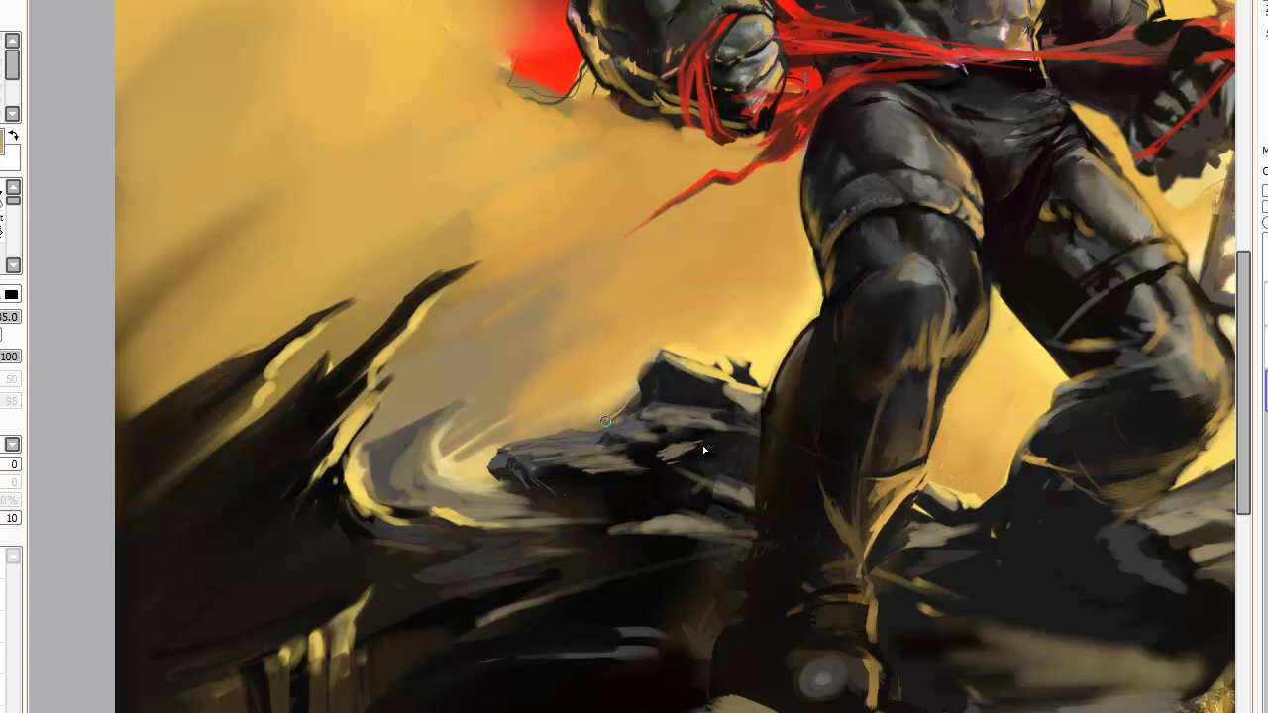
# Switch to the blending brush, set its three mixing values to 8, 5 and 11, and try strokes on the dark ground.
pyautogui.click(3, 194)
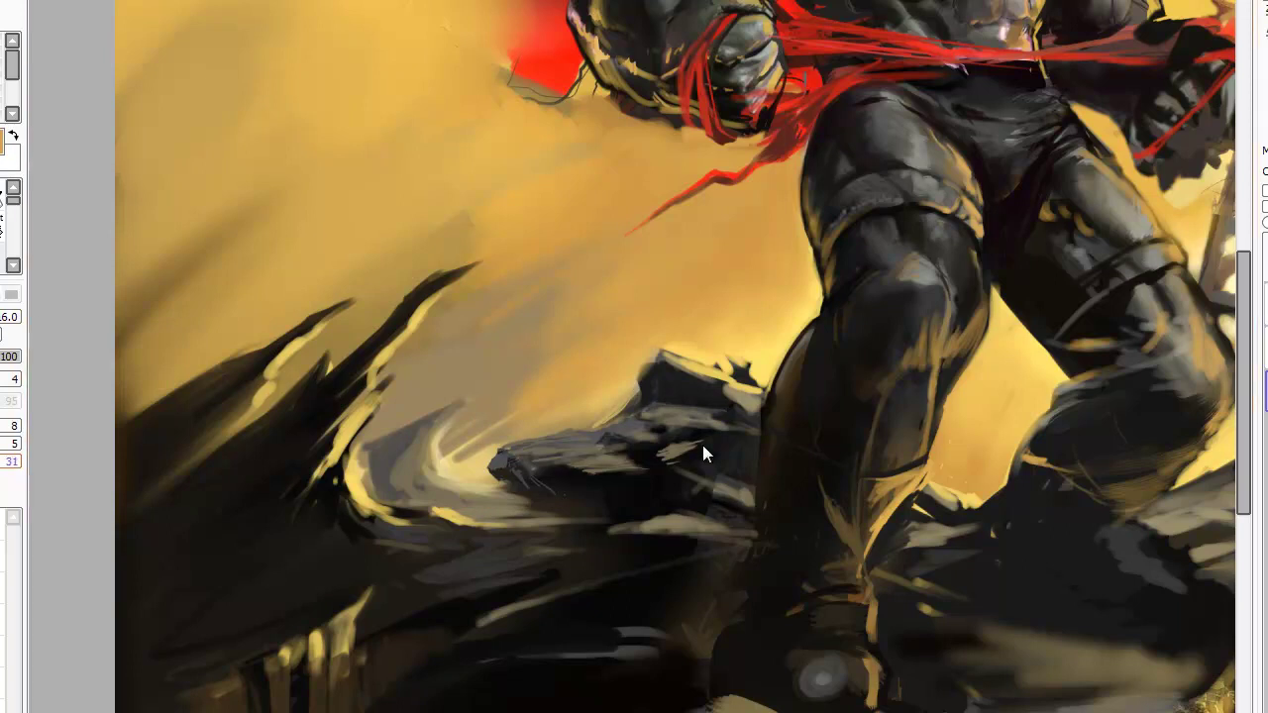
pyautogui.moveTo(242, 354); pyautogui.dragTo(282, 614)
pyautogui.hotkey('ctrl', 'z')
pyautogui.keyDown('alt'); pyautogui.click(705, 441); pyautogui.keyUp('alt')
pyautogui.moveTo(414, 522); pyautogui.dragTo(596, 576)
pyautogui.hotkey('ctrl', 'z')
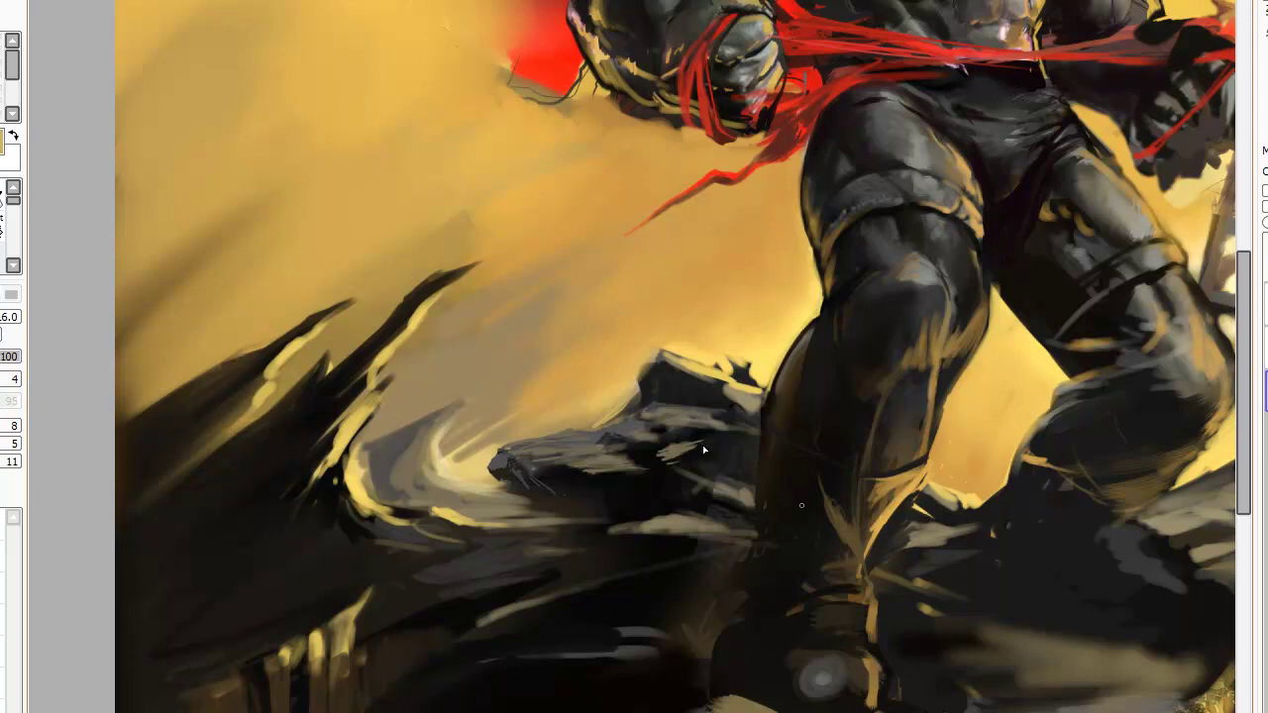
# Paint a thin pale-yellow highlight along the ground ridge below the rock, extending it to the creature's leg.
pyautogui.moveTo(558, 525); pyautogui.dragTo(620, 524)
pyautogui.moveTo(510, 529); pyautogui.dragTo(632, 525)
pyautogui.moveTo(549, 524); pyautogui.dragTo(678, 520)
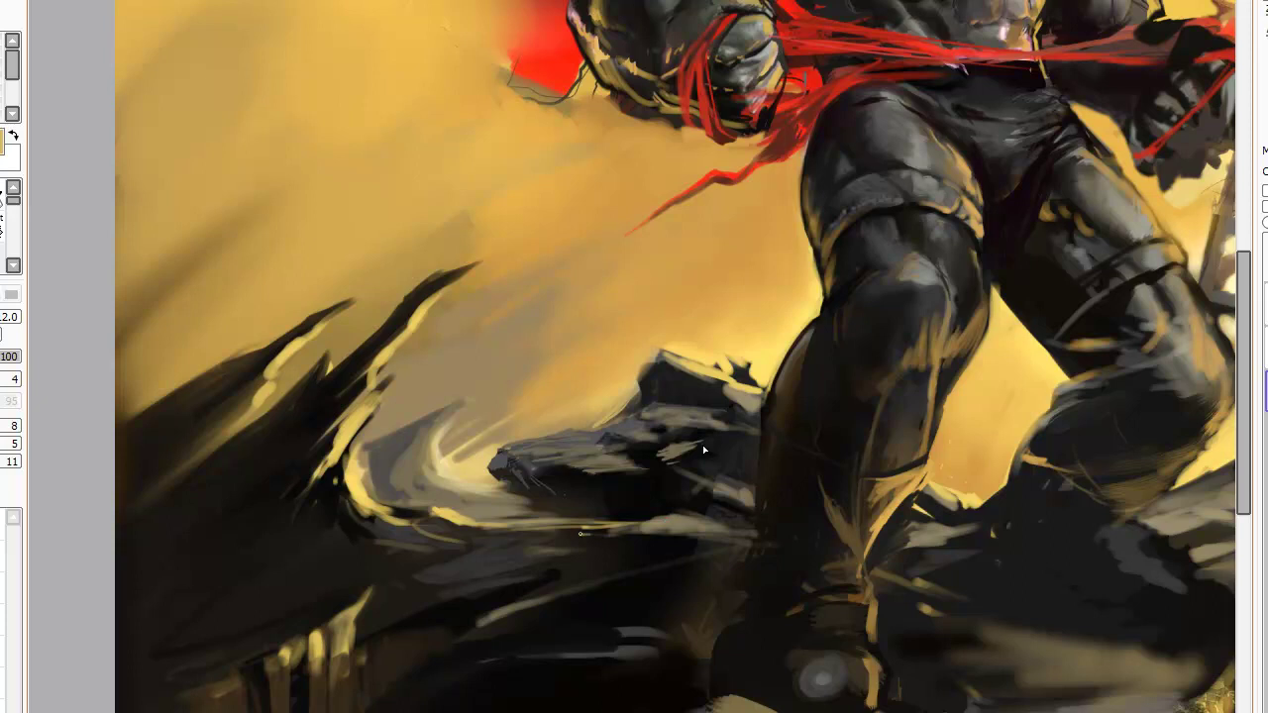
pyautogui.moveTo(634, 523)
pyautogui.mouseDown()
pyautogui.moveTo(710, 517)
pyautogui.moveTo(668, 519)
pyautogui.moveTo(786, 534)
pyautogui.moveTo(664, 519)
pyautogui.moveTo(761, 527)
pyautogui.moveTo(644, 530)
pyautogui.moveTo(756, 535)
pyautogui.mouseUp()
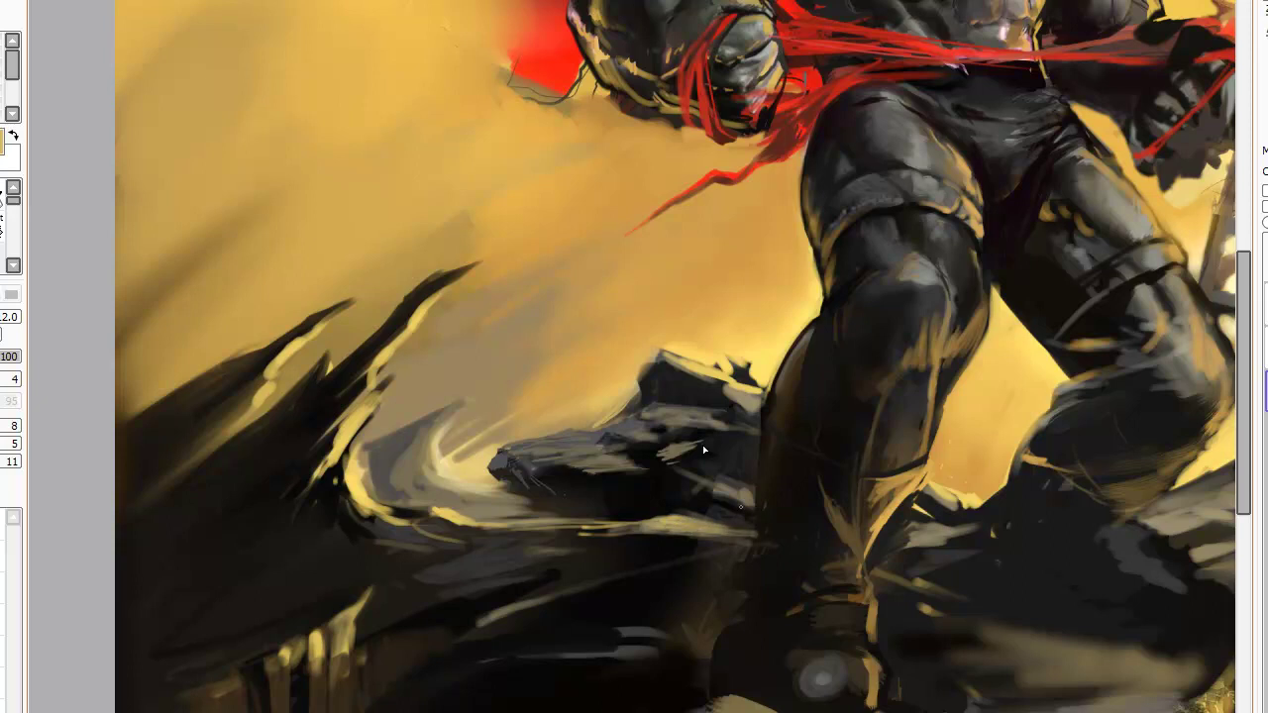
# Paint muted grey-brown strokes on the shaded side of the rock next to the leg, using colors sampled from the painting.
pyautogui.keyDown('alt'); pyautogui.click(703, 451); pyautogui.keyUp('alt')
pyautogui.keyDown('alt'); pyautogui.click(703, 451); pyautogui.keyUp('alt')
pyautogui.moveTo(739, 478); pyautogui.dragTo(721, 476)
pyautogui.keyDown('alt'); pyautogui.click(703, 450); pyautogui.keyUp('alt')
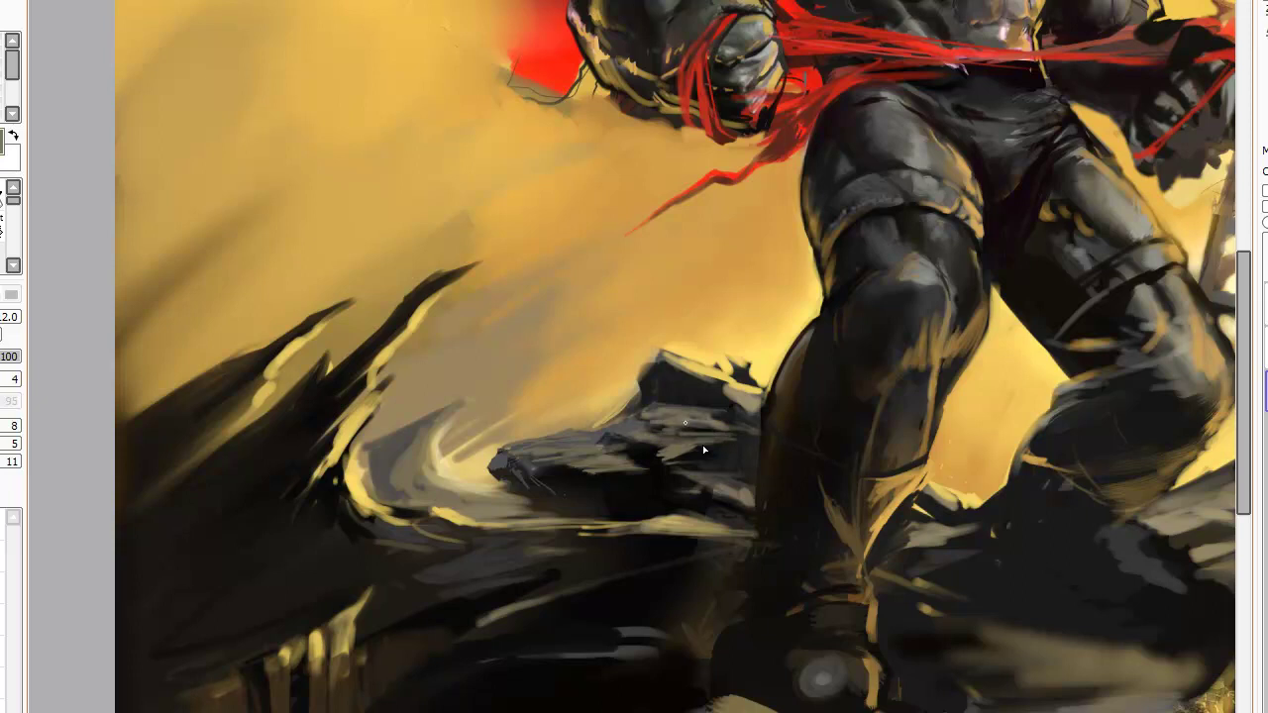
# Add yellow highlight strokes along the rock's upper ledges with a sampled color.
pyautogui.keyDown('alt'); pyautogui.click(646, 413); pyautogui.keyUp('alt')
pyautogui.moveTo(657, 409); pyautogui.dragTo(670, 410)
pyautogui.moveTo(667, 412)
pyautogui.mouseDown()
pyautogui.moveTo(655, 409)
pyautogui.moveTo(673, 418)
pyautogui.mouseUp()
pyautogui.moveTo(657, 453)
pyautogui.mouseDown()
pyautogui.moveTo(711, 441)
pyautogui.moveTo(666, 456)
pyautogui.mouseUp()
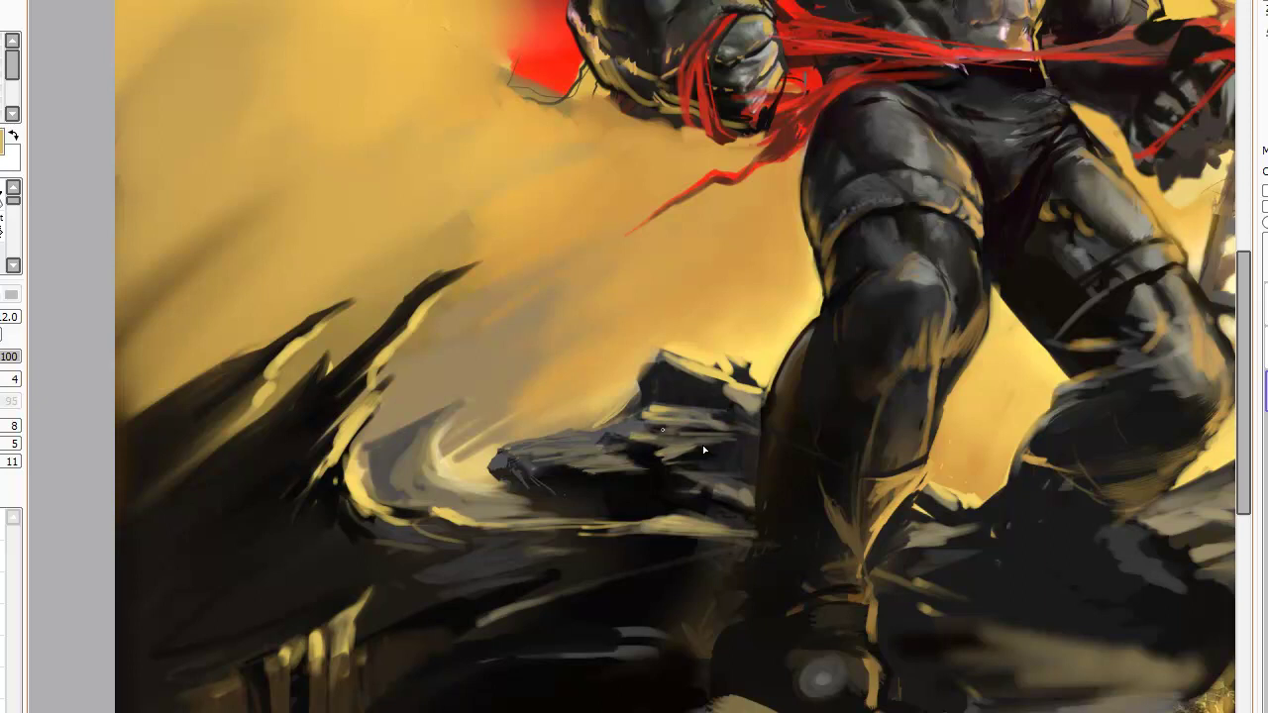
pyautogui.moveTo(643, 441); pyautogui.dragTo(693, 436)
# Paint yellow highlights across the rock's crest and reshape its jagged peak into a fuller outline.
pyautogui.moveTo(669, 365); pyautogui.dragTo(719, 380)
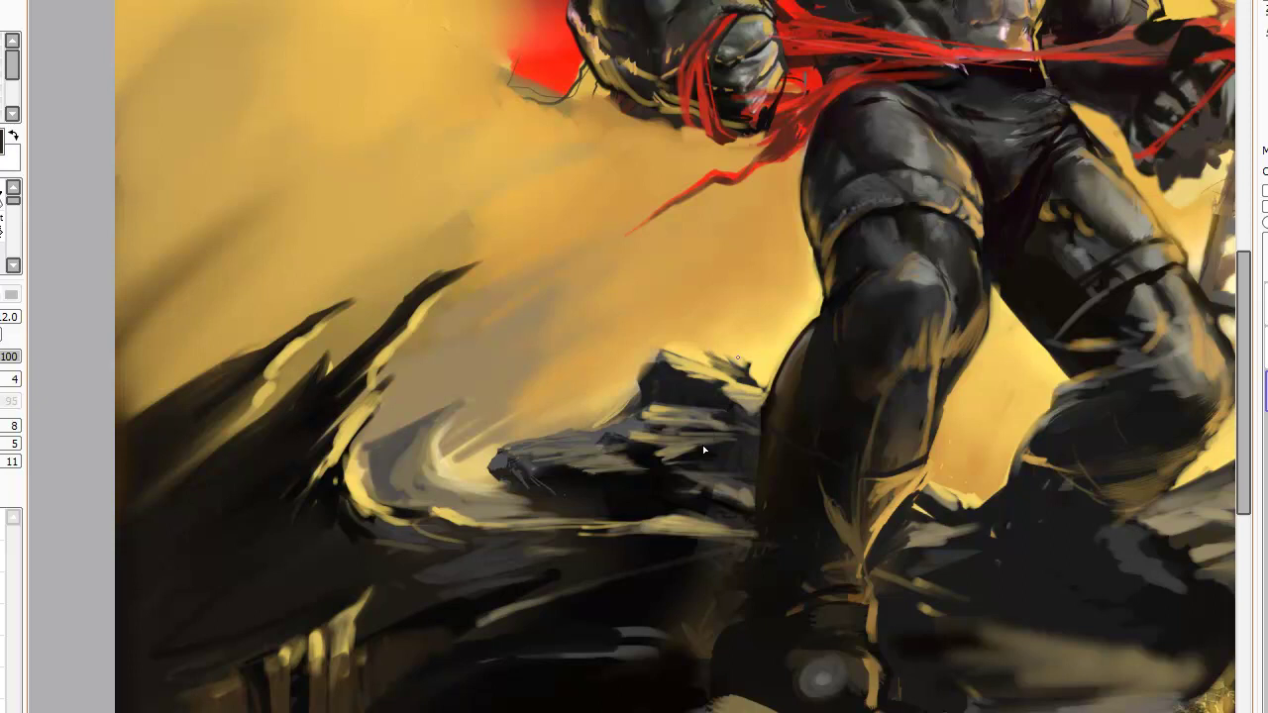
pyautogui.moveTo(745, 373)
pyautogui.mouseDown()
pyautogui.moveTo(727, 356)
pyautogui.moveTo(744, 359)
pyautogui.mouseUp()
pyautogui.moveTo(687, 357); pyautogui.dragTo(704, 352)
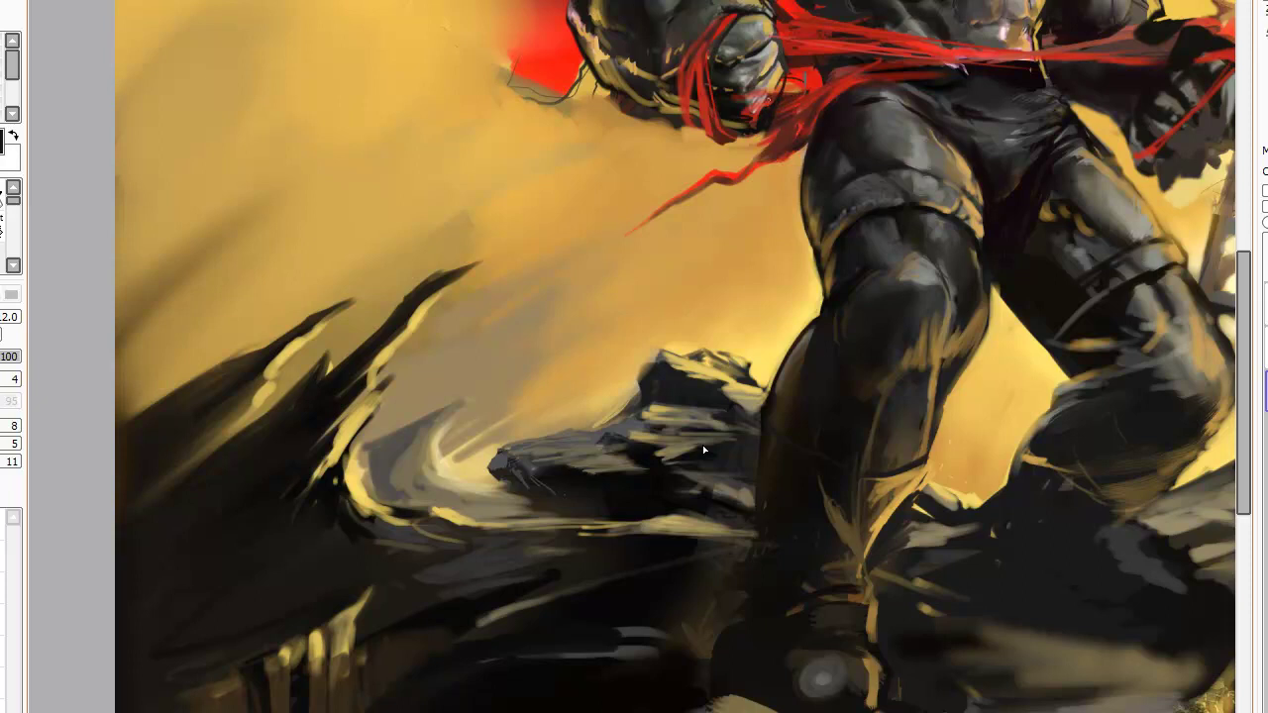
# Paint bright red strands of cloth wrapped around the creature's left-hand fist, using a sampled red.
pyautogui.rightClick(812, 75)
pyautogui.rightClick(704, 444)
pyautogui.moveTo(704, 450); pyautogui.dragTo(368, 658)
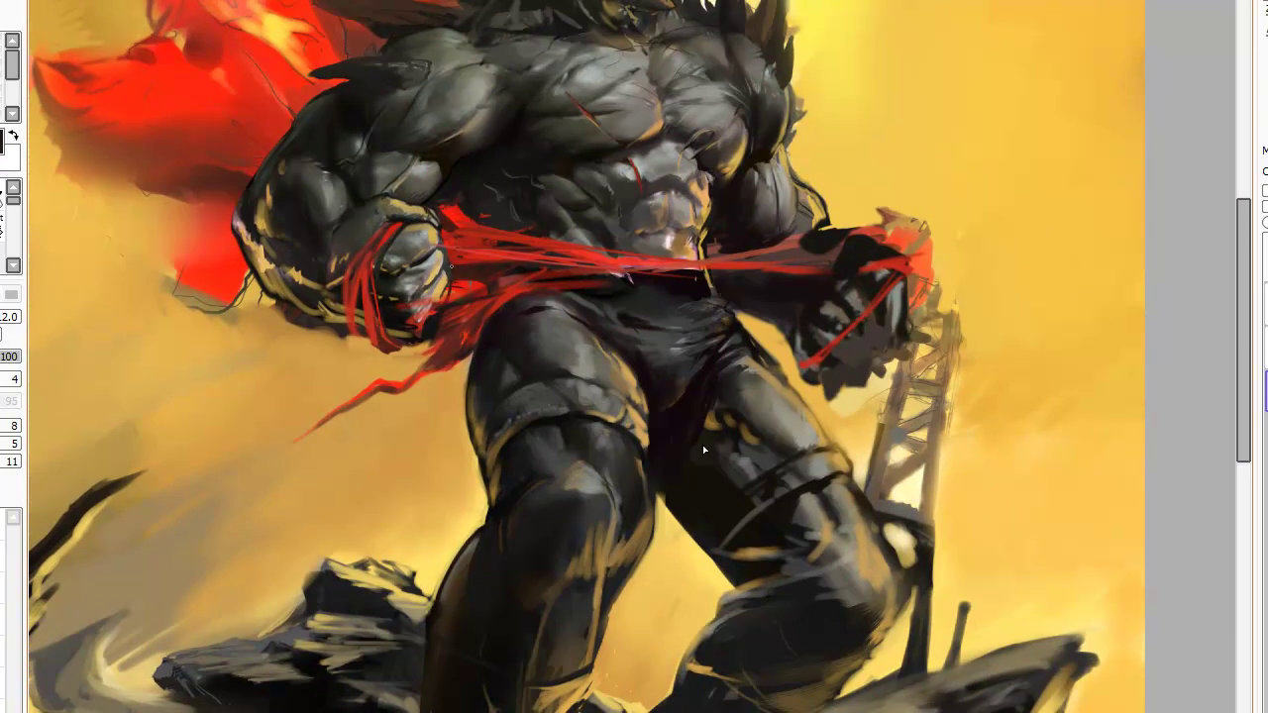
pyautogui.rightClick(461, 270)
pyautogui.press('x')
pyautogui.press('x')
pyautogui.moveTo(386, 251); pyautogui.dragTo(390, 301)
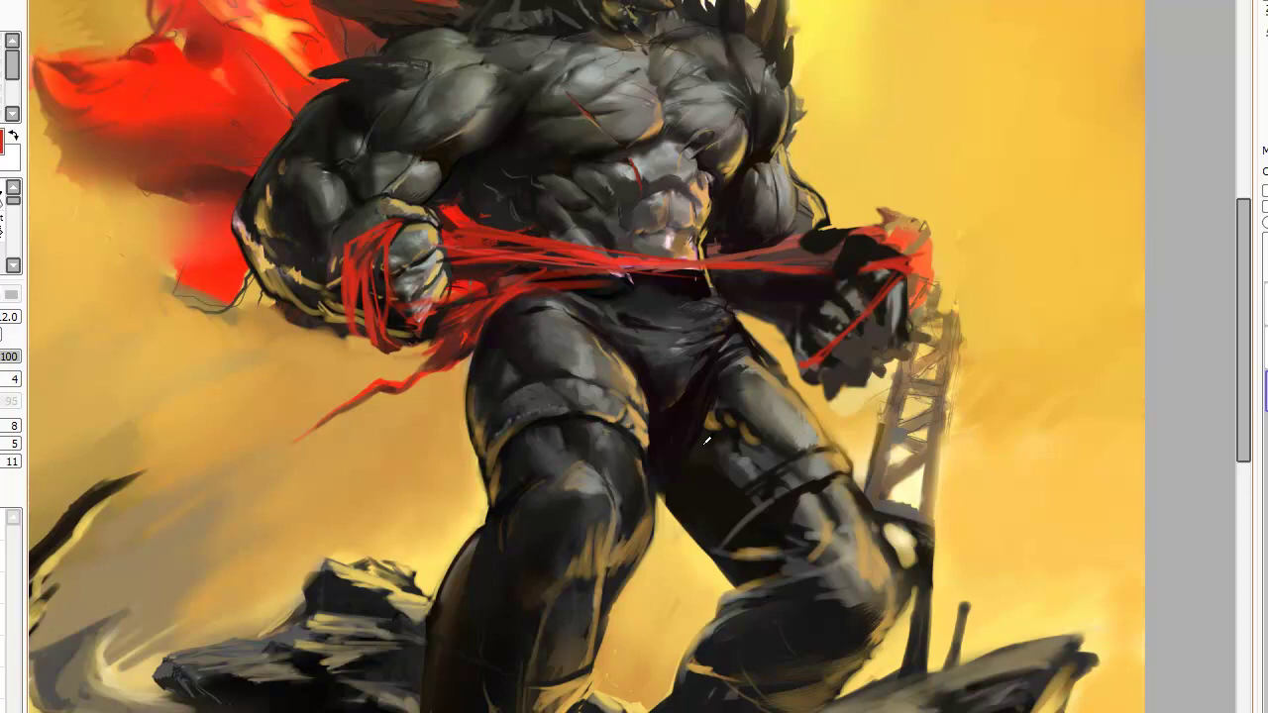
# Add darker red strokes between the cloth strands on the outer side of the fist.
pyautogui.keyDown('alt'); pyautogui.click(707, 440); pyautogui.keyUp('alt')
pyautogui.moveTo(368, 331); pyautogui.dragTo(364, 309)
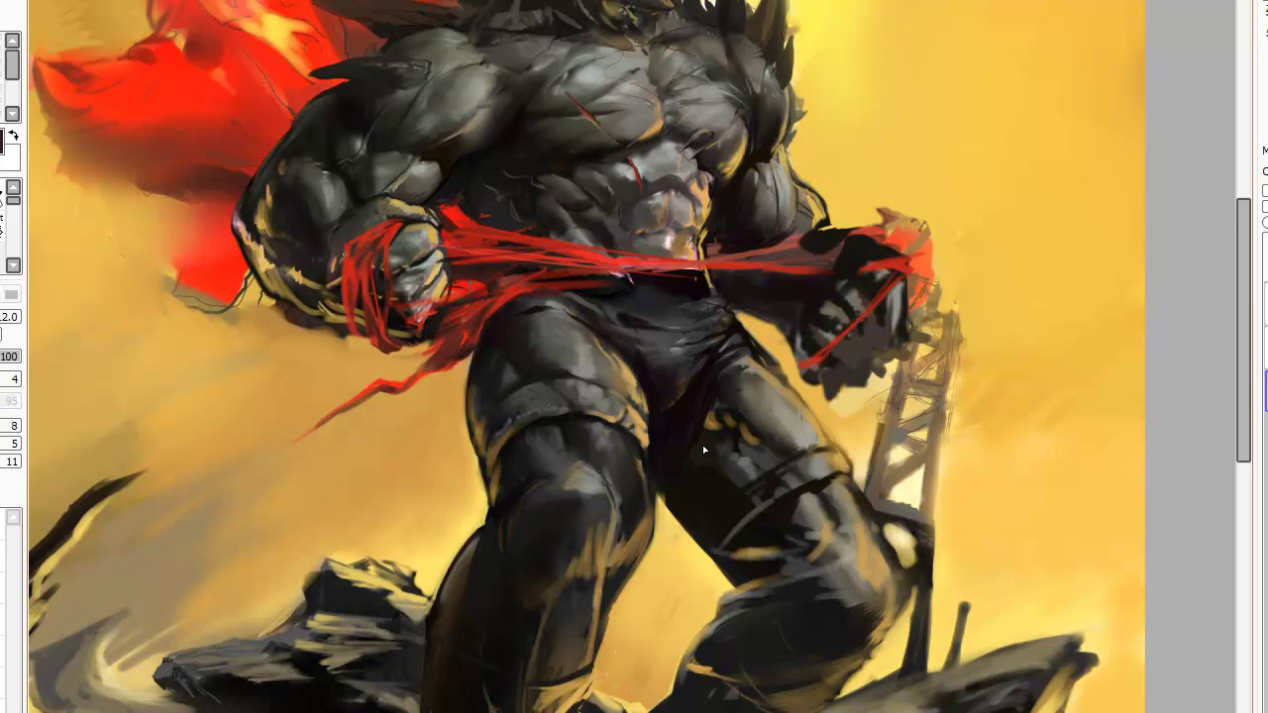
pyautogui.moveTo(357, 291); pyautogui.dragTo(352, 272)
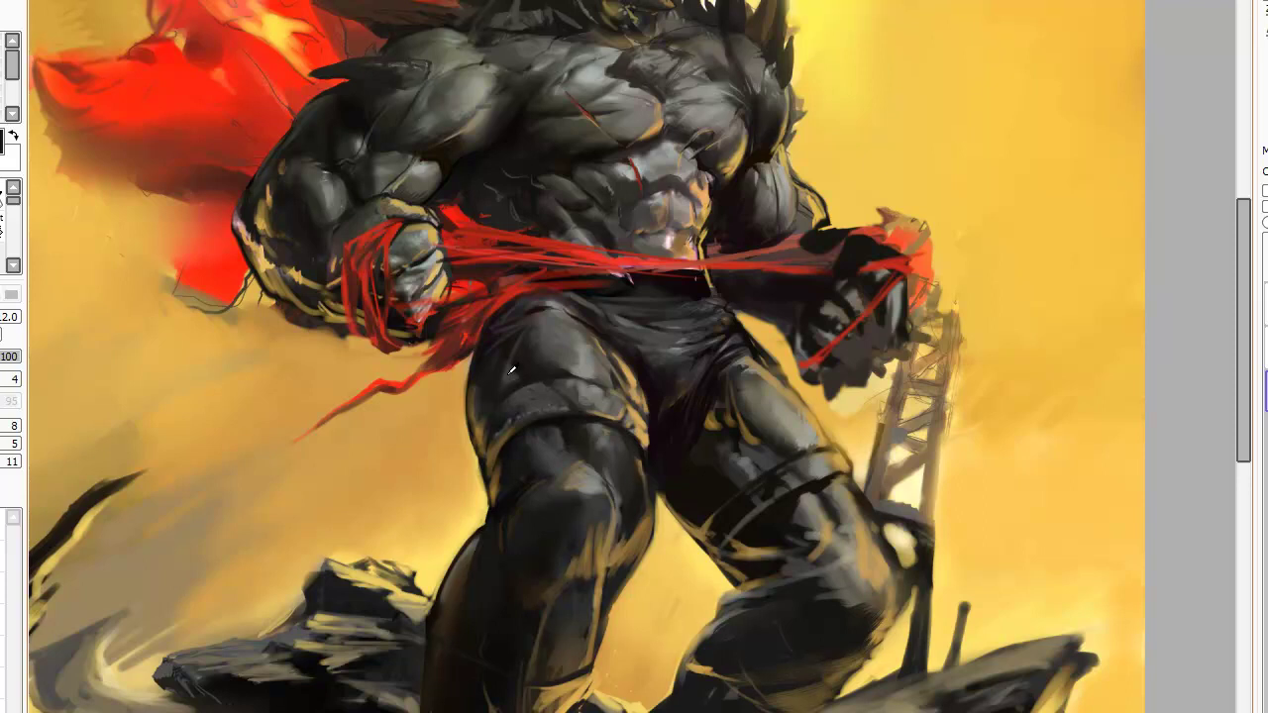
# Paint a grey oval on the outer side of the left-hand knee and a dark spike rising above it.
pyautogui.moveTo(479, 603)
pyautogui.mouseDown()
pyautogui.moveTo(486, 558)
pyautogui.moveTo(472, 618)
pyautogui.moveTo(487, 558)
pyautogui.mouseUp()
pyautogui.moveTo(469, 608)
pyautogui.mouseDown()
pyautogui.moveTo(472, 623)
pyautogui.moveTo(473, 597)
pyautogui.mouseUp()
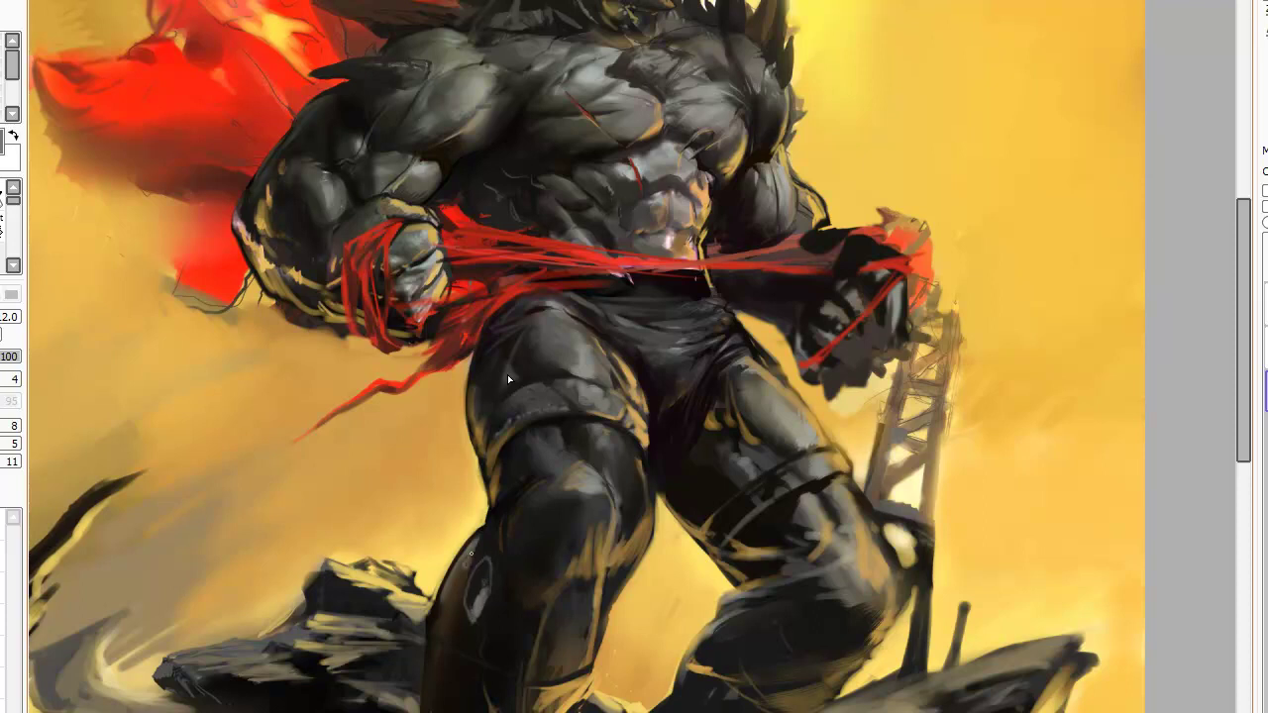
pyautogui.keyDown('alt'); pyautogui.click(512, 371); pyautogui.keyUp('alt')
pyautogui.moveTo(457, 539)
pyautogui.mouseDown()
pyautogui.moveTo(466, 521)
pyautogui.moveTo(461, 572)
pyautogui.mouseUp()
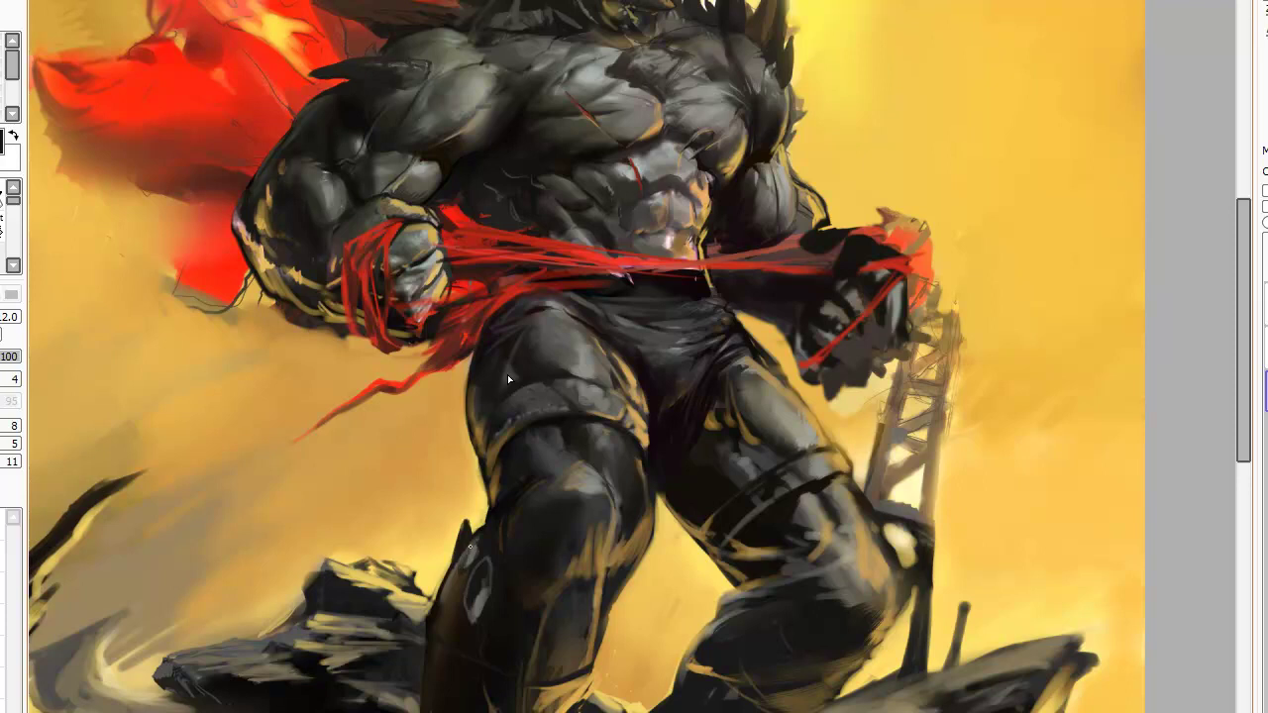
pyautogui.moveTo(466, 564); pyautogui.dragTo(478, 540)
pyautogui.moveTo(467, 539); pyautogui.dragTo(468, 519)
# Refine the oval's rim and inner shading beside the knee with sampled dark and grey tones.
pyautogui.keyDown('alt'); pyautogui.click(509, 373); pyautogui.keyUp('alt')
pyautogui.moveTo(473, 611)
pyautogui.mouseDown()
pyautogui.moveTo(485, 562)
pyautogui.moveTo(471, 590)
pyautogui.mouseUp()
pyautogui.keyDown('alt'); pyautogui.click(509, 374); pyautogui.keyUp('alt')
pyautogui.keyDown('alt'); pyautogui.click(509, 372); pyautogui.keyUp('alt')
pyautogui.keyDown('alt'); pyautogui.click(469, 614); pyautogui.keyUp('alt')
pyautogui.moveTo(481, 605); pyautogui.dragTo(473, 624)
pyautogui.keyDown('alt'); pyautogui.click(509, 372); pyautogui.keyUp('alt')
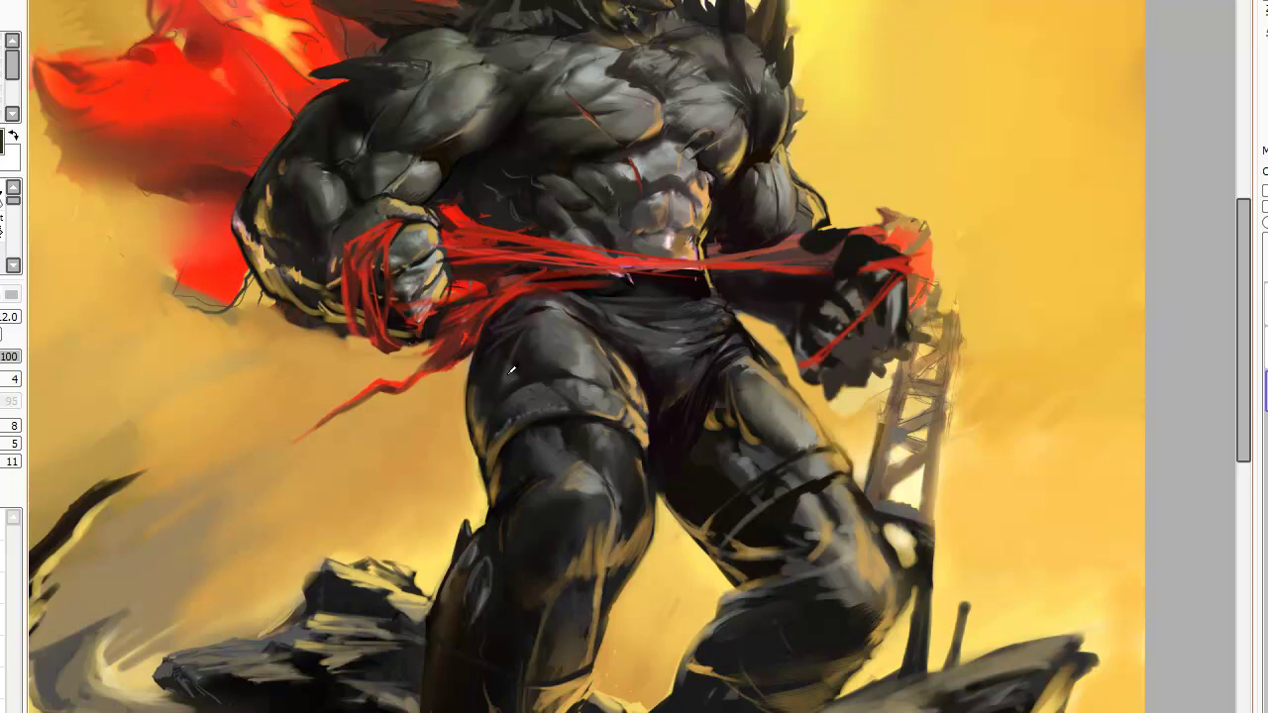
# Add light highlights and dark shading to the armor detail beside the left-hand knee.
pyautogui.moveTo(454, 574); pyautogui.dragTo(455, 581)
pyautogui.keyDown('alt'); pyautogui.click(512, 370); pyautogui.keyUp('alt')
pyautogui.moveTo(450, 593)
pyautogui.mouseDown()
pyautogui.moveTo(447, 572)
pyautogui.moveTo(484, 518)
pyautogui.moveTo(536, 485)
pyautogui.mouseUp()
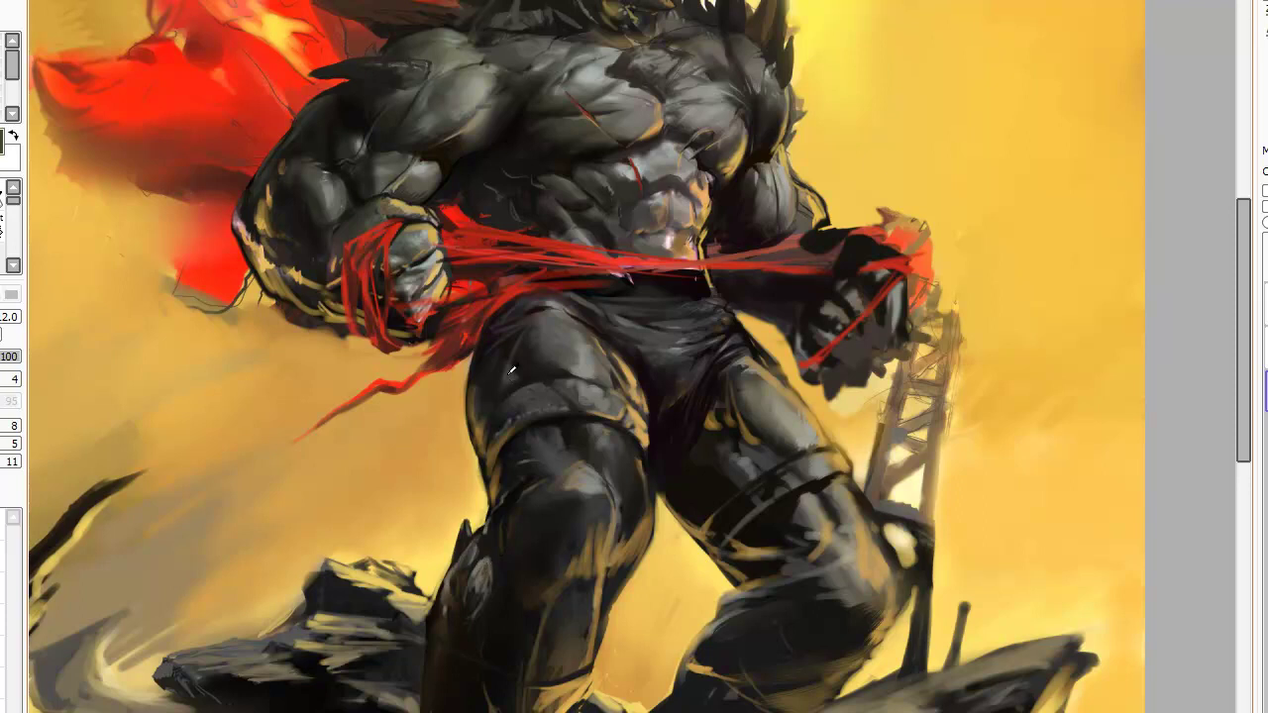
pyautogui.keyDown('alt'); pyautogui.click(511, 370); pyautogui.keyUp('alt')
pyautogui.moveTo(487, 564); pyautogui.dragTo(489, 584)
# Paint dark contour strokes around the left-hand kneecap and sample a highlight tone from the leg.
pyautogui.keyDown('alt'); pyautogui.click(496, 568); pyautogui.keyUp('alt')
pyautogui.moveTo(596, 537); pyautogui.dragTo(578, 539)
pyautogui.moveTo(546, 496)
pyautogui.mouseDown()
pyautogui.moveTo(599, 492)
pyautogui.moveTo(567, 547)
pyautogui.moveTo(609, 488)
pyautogui.moveTo(582, 449)
pyautogui.moveTo(555, 488)
pyautogui.mouseUp()
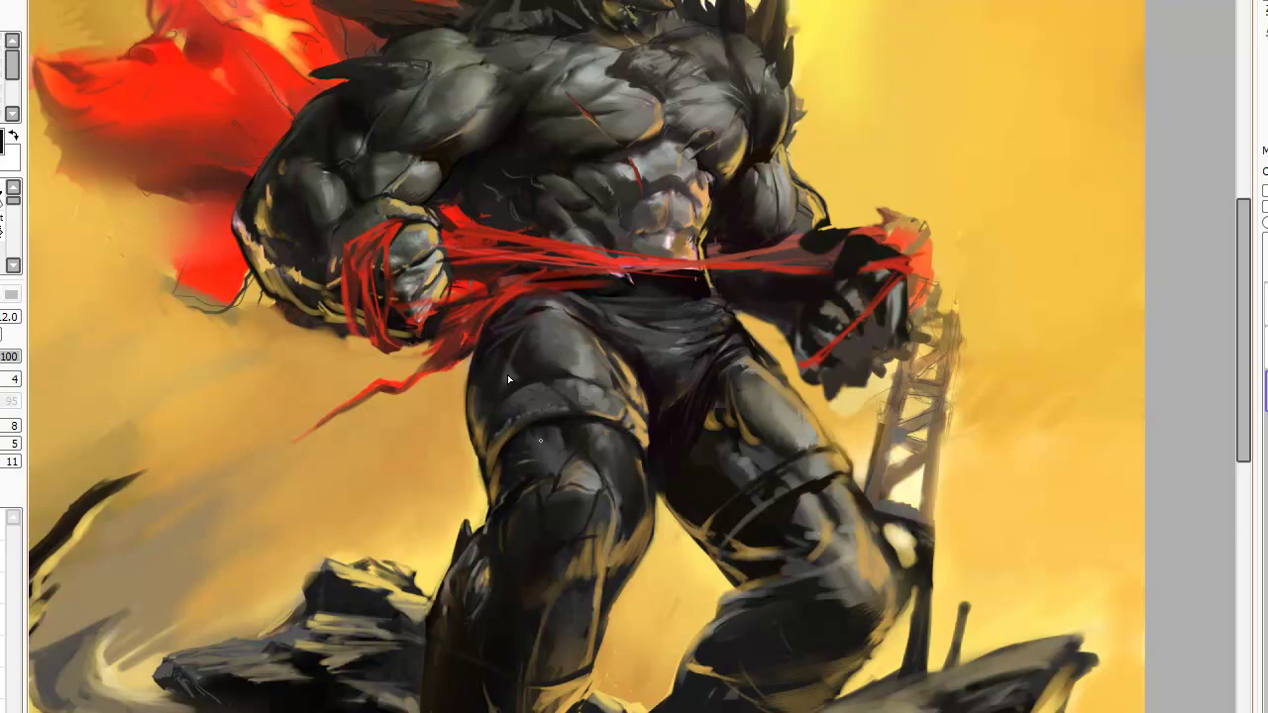
pyautogui.rightClick(585, 523)
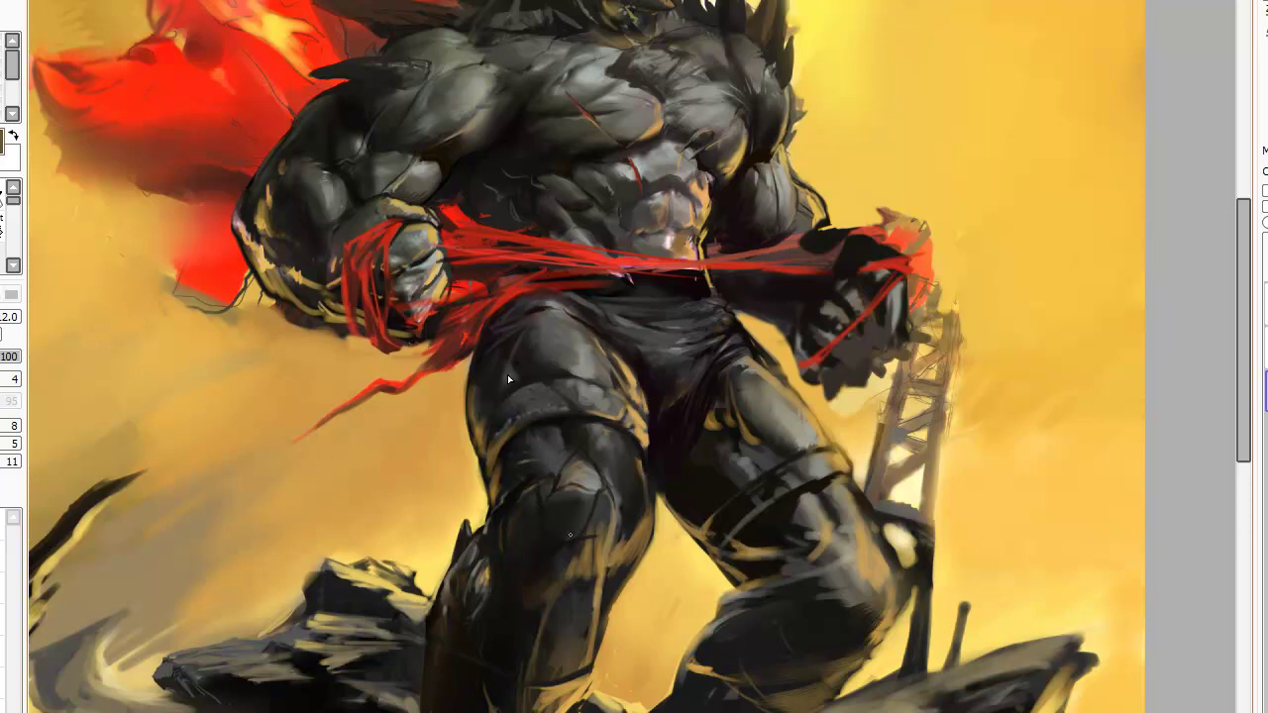